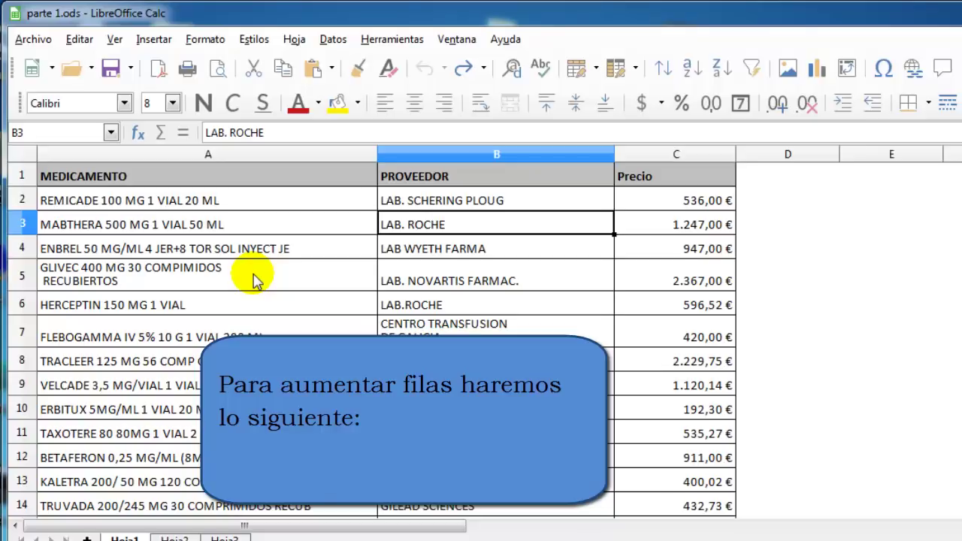
Insert six blank rows above the GLIVEC 400 MG entry in row 5.
click(23, 275)
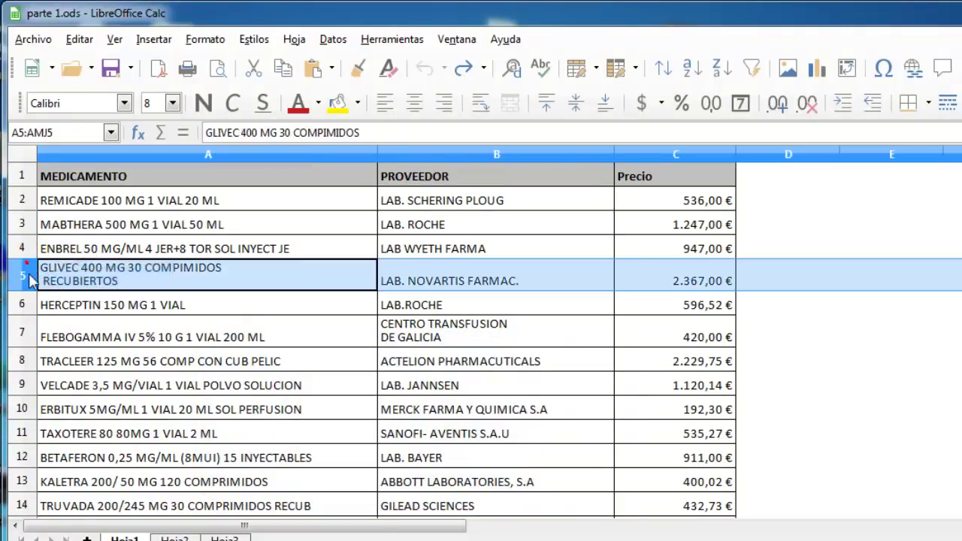
key(ctrl+plus)
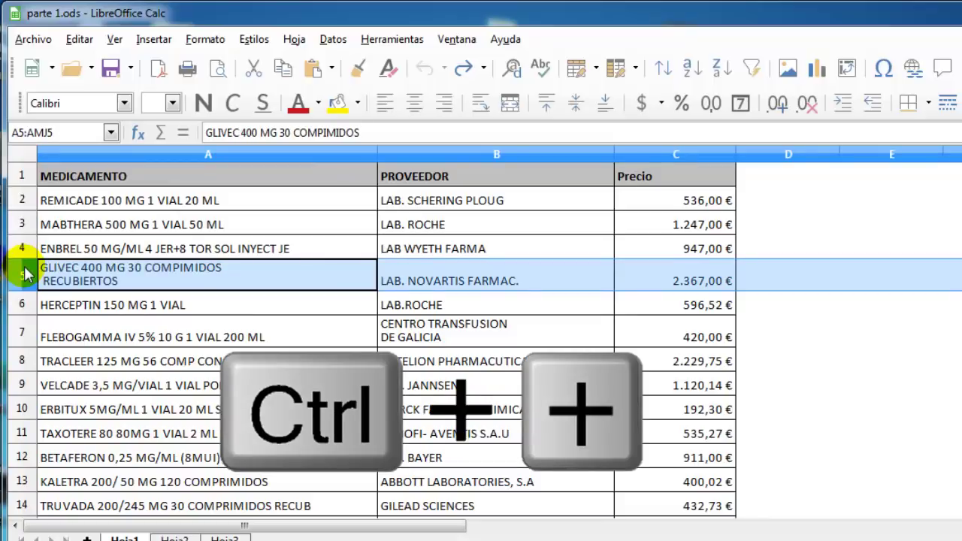
key(ctrl+plus)
key(ctrl+plus)
key(ctrl+plus)
key(ctrl+plus)
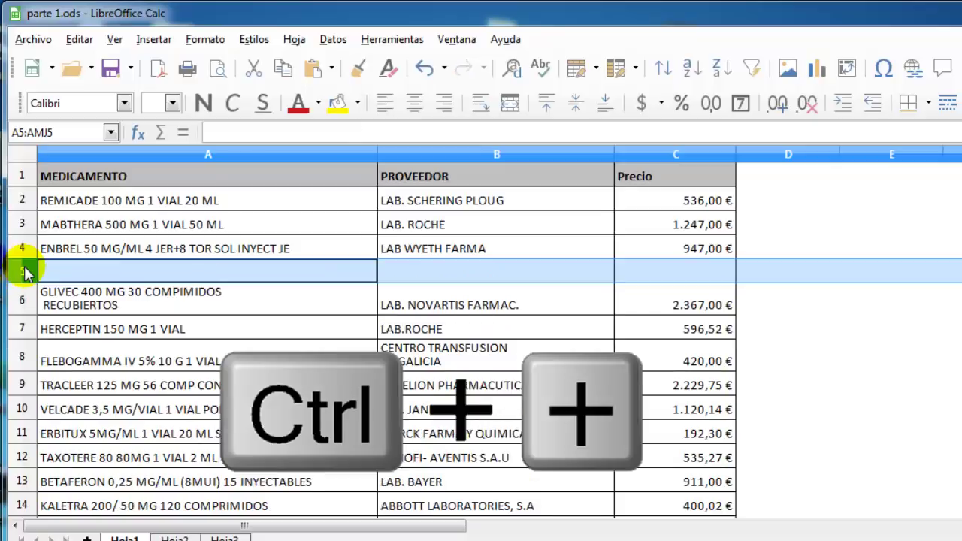
key(ctrl+plus)
key(ctrl+plus)
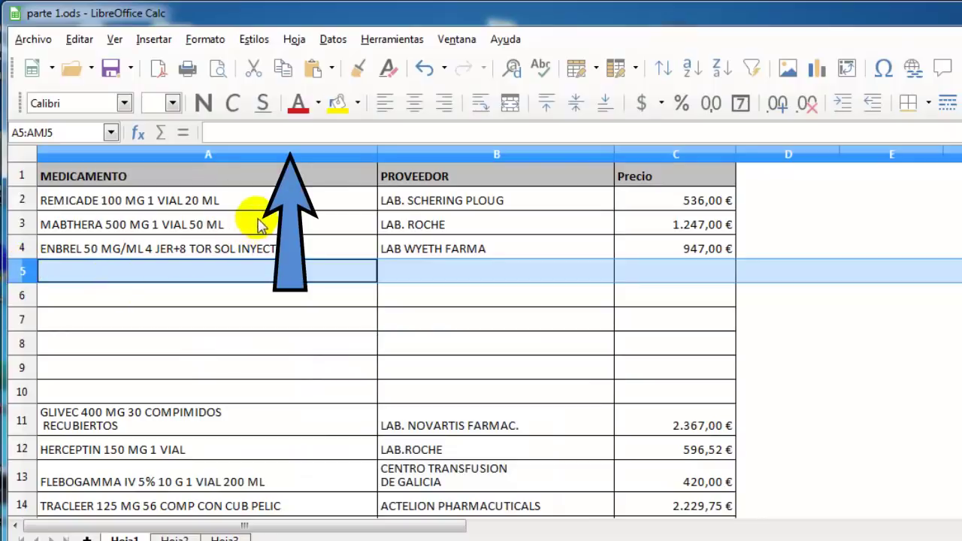
Insert three blank columns before the MEDICAMENTO column.
click(320, 153)
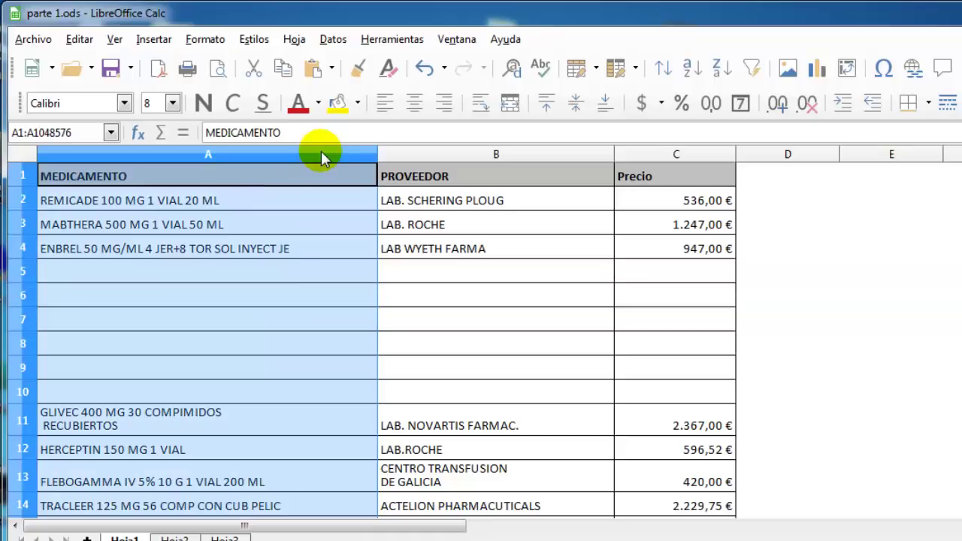
key(ctrl+plus)
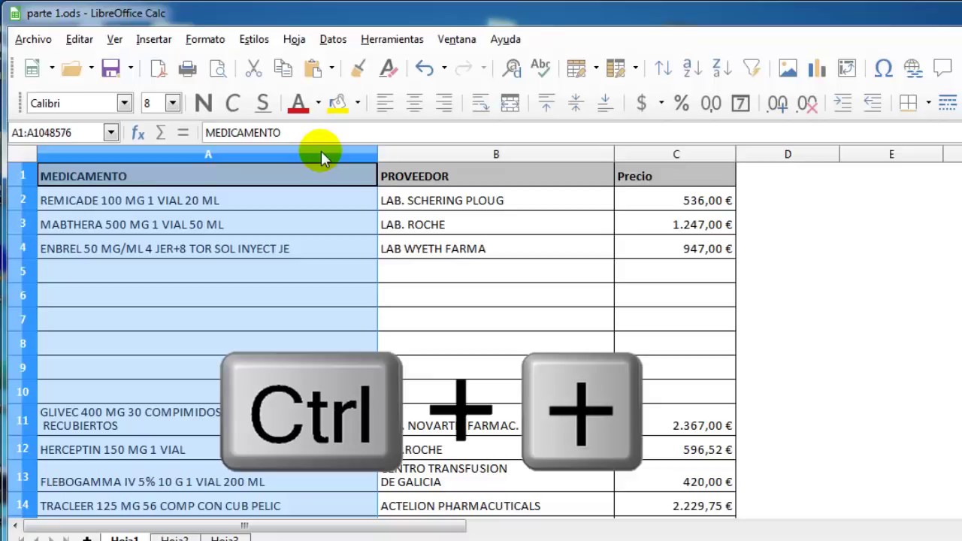
key(ctrl+plus)
key(ctrl+plus)
key(ctrl+plus)
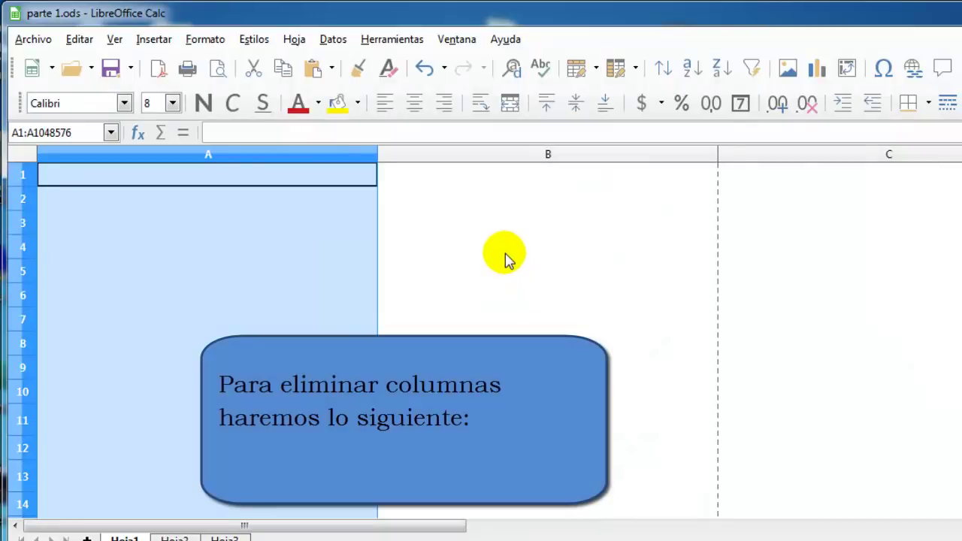
Delete the three blank columns A to C in front of the medication table.
click(506, 254)
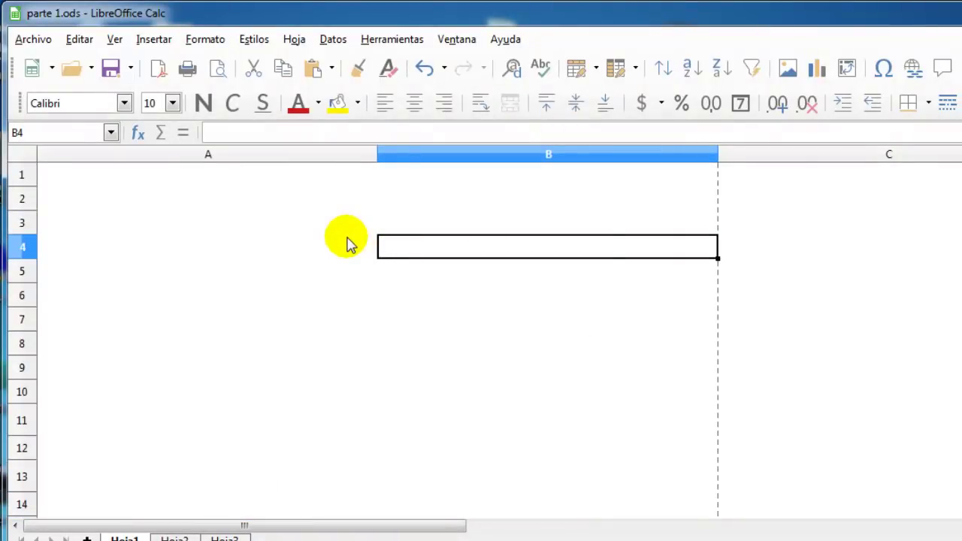
click(327, 154)
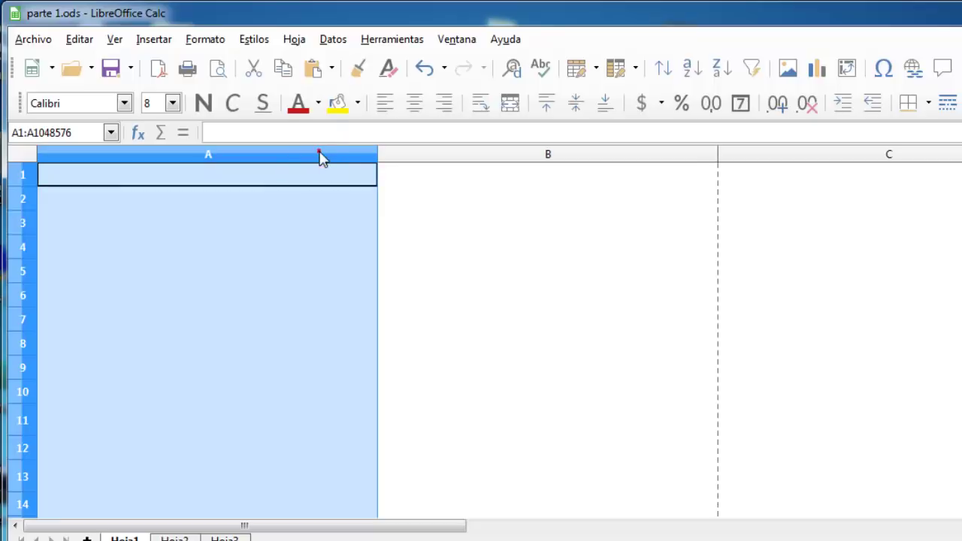
drag(354, 161, 796, 154)
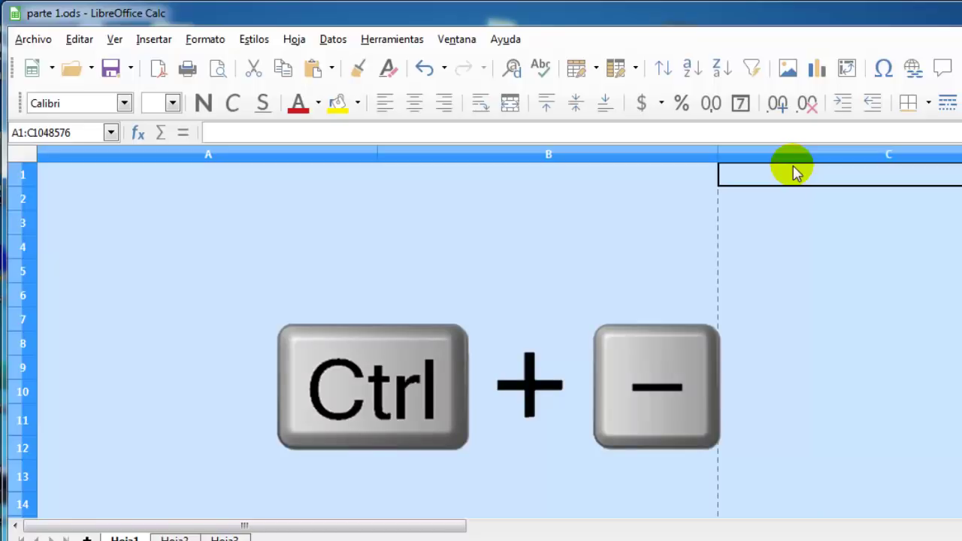
key(ctrl+minus)
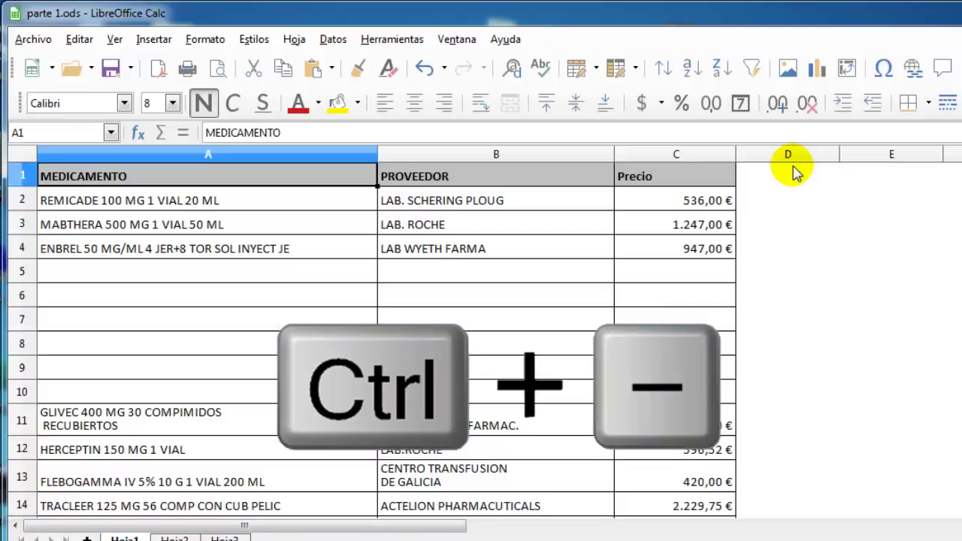
Delete the blank rows 5 to 10 from the medication table.
click(22, 271)
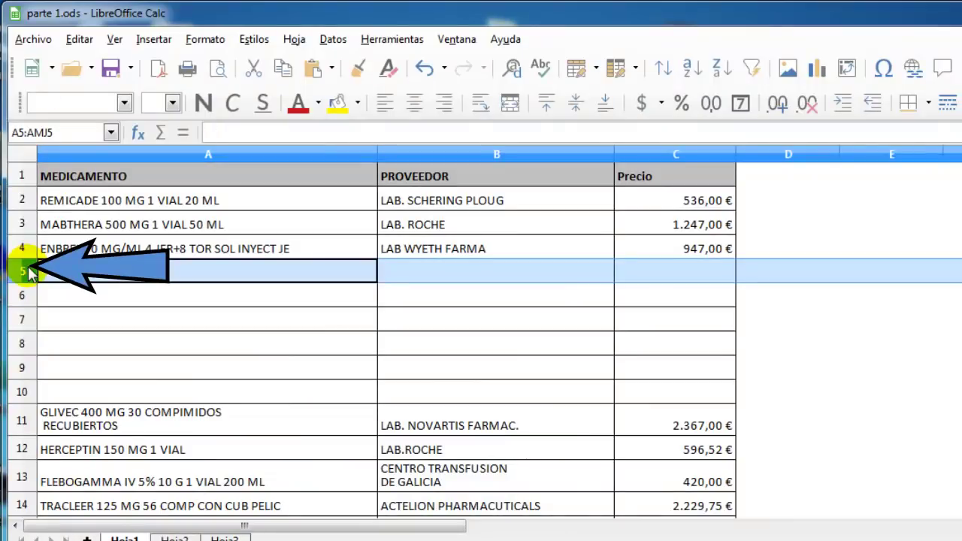
drag(29, 272, 41, 398)
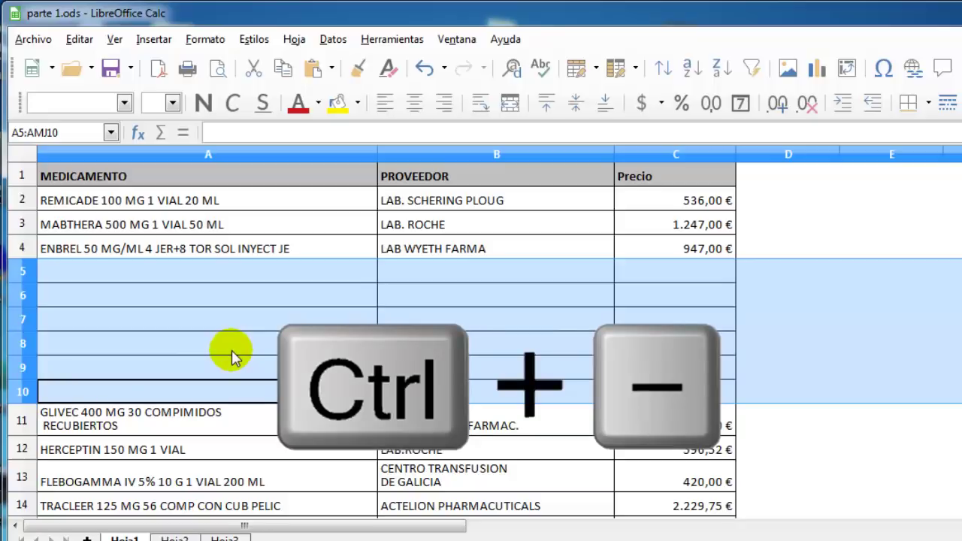
key(ctrl+minus)
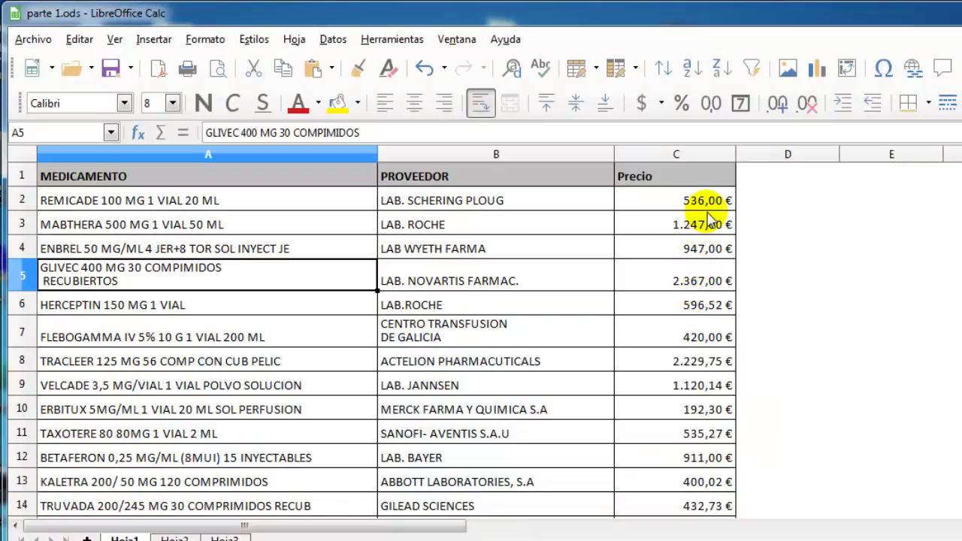
Select the prices in C2:C13 and check which quick calculations can be shown for the selection.
drag(707, 200, 710, 480)
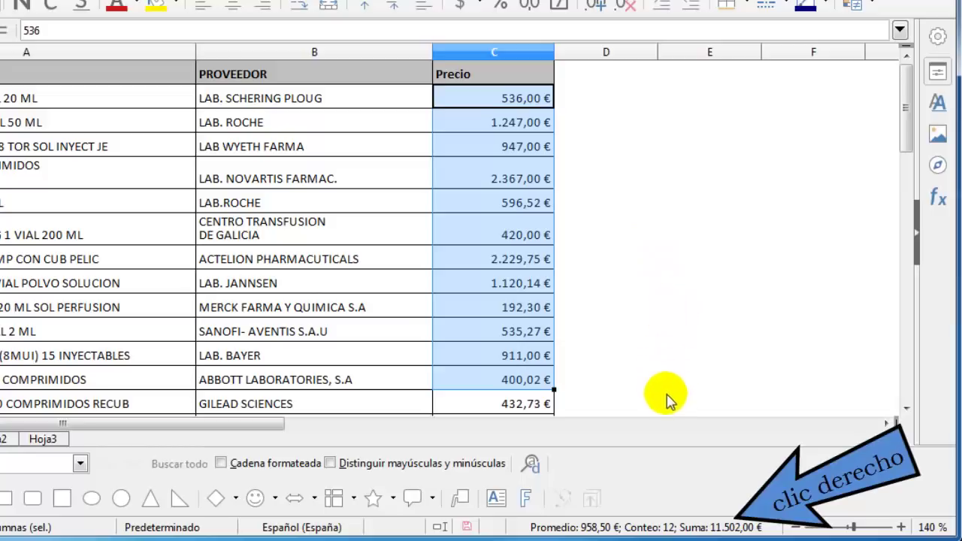
right_click(655, 528)
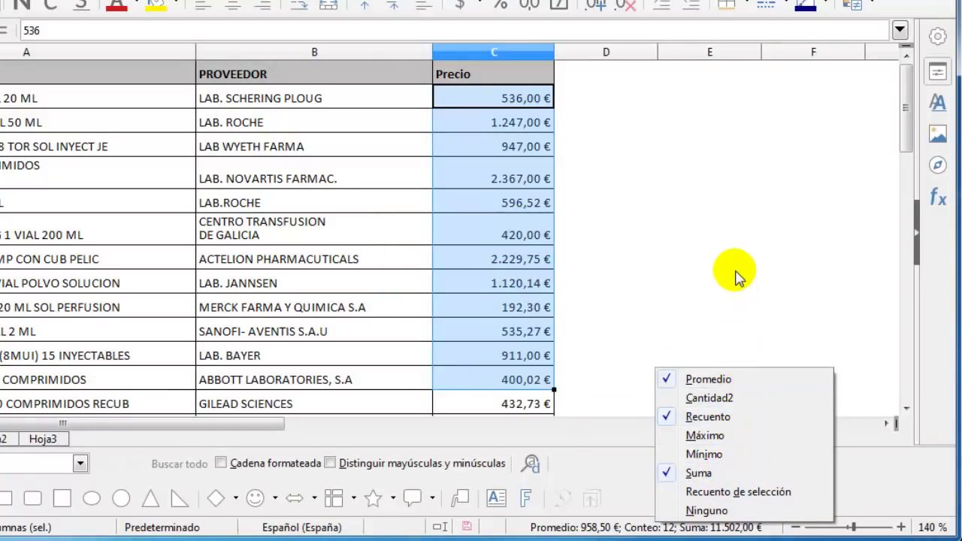
click(570, 457)
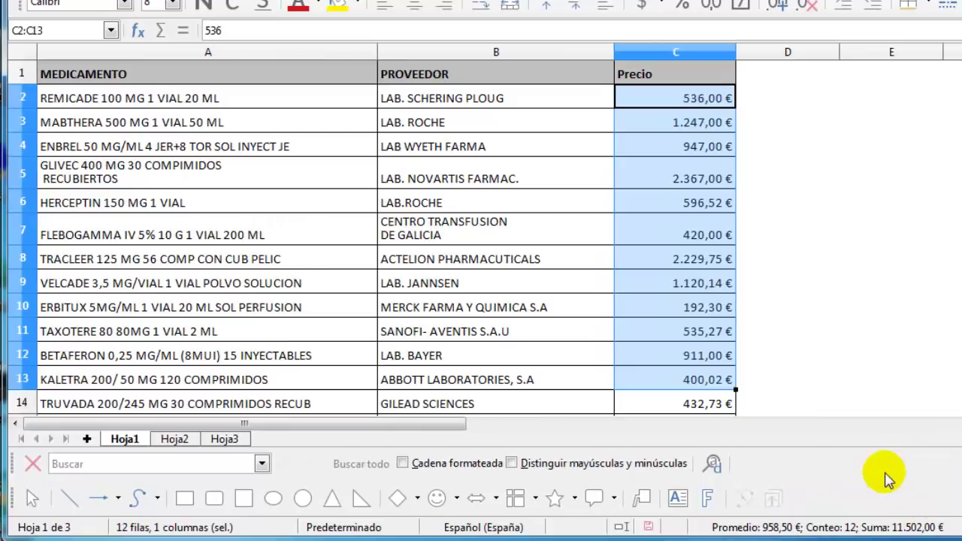
On Hoja2, select the whole municipality table from A1 to V96, including its header row.
click(184, 437)
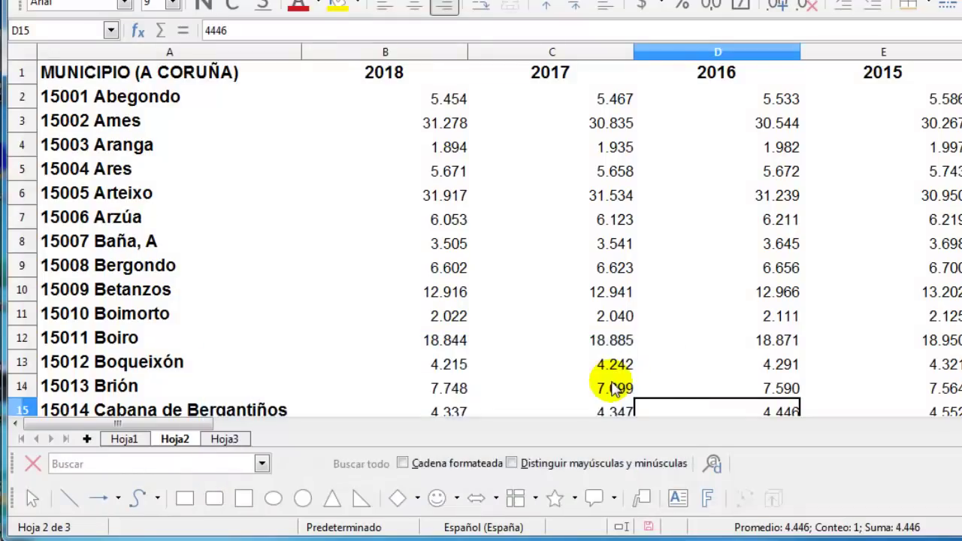
click(248, 75)
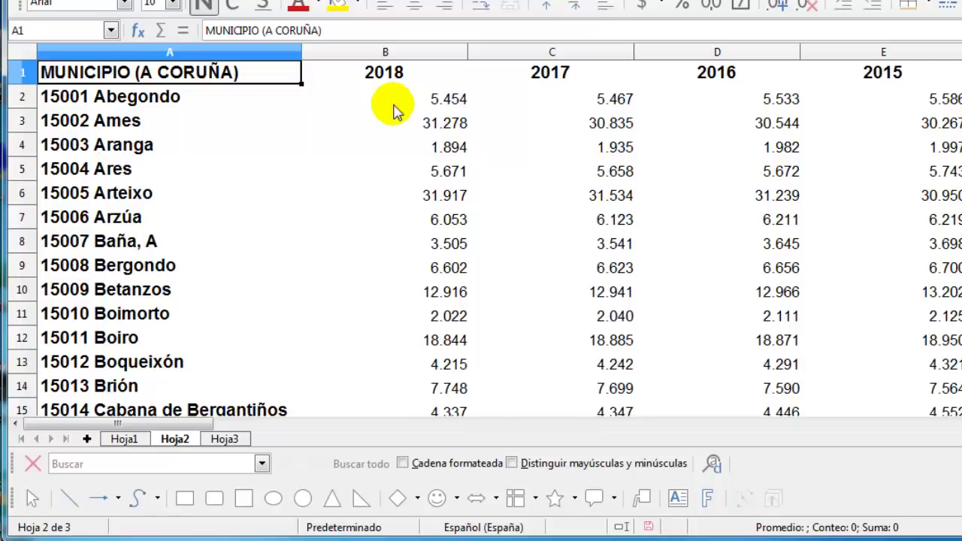
key(ctrl)
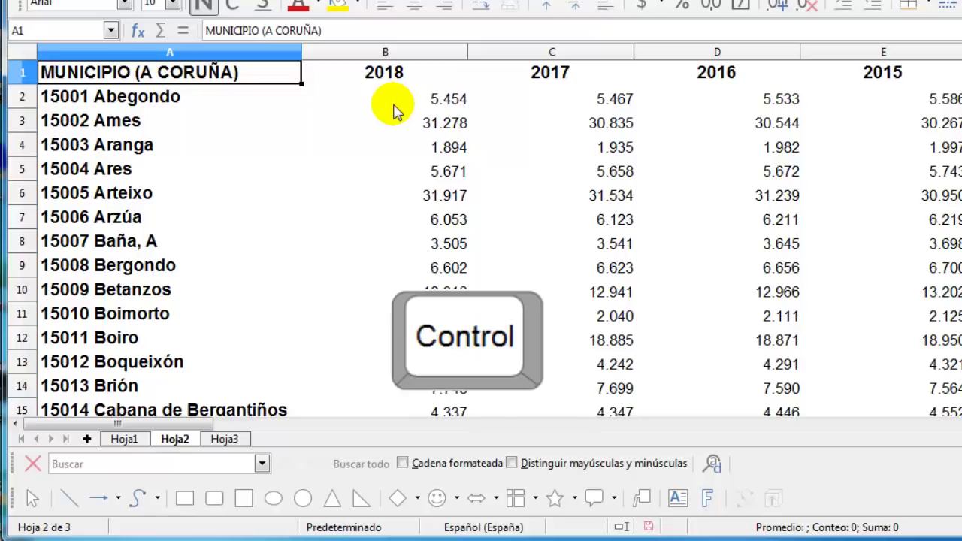
key(shift)
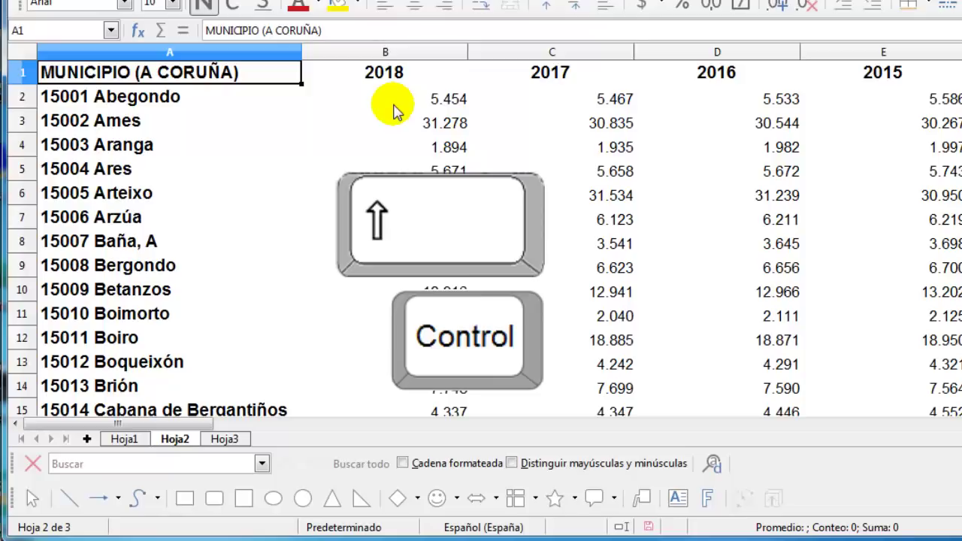
key(ctrl+shift+Right)
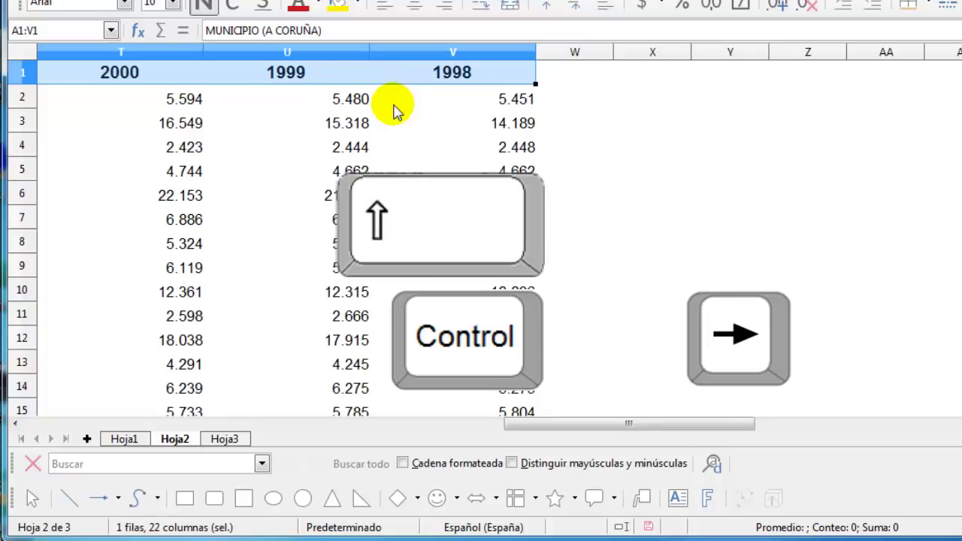
key(ctrl+shift+Down)
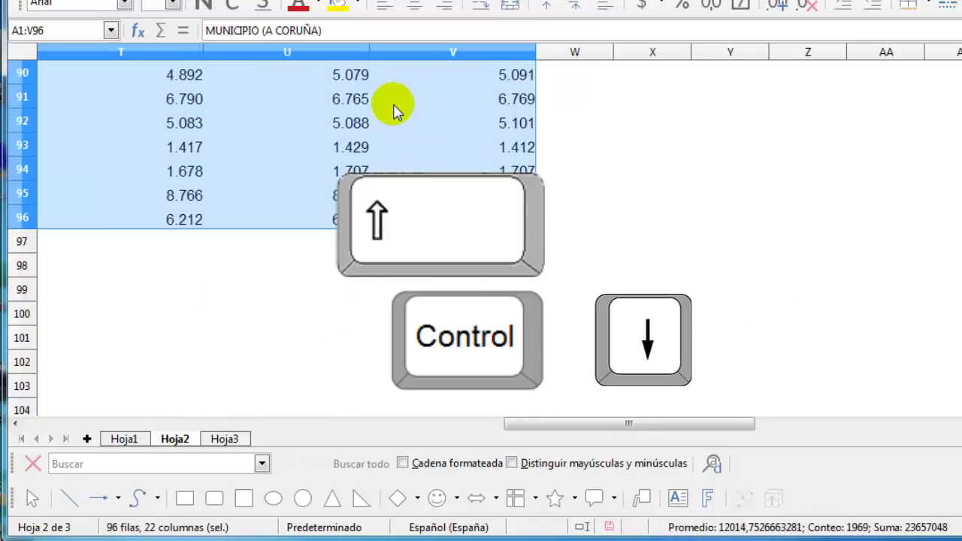
scroll(586, 237, up, 20)
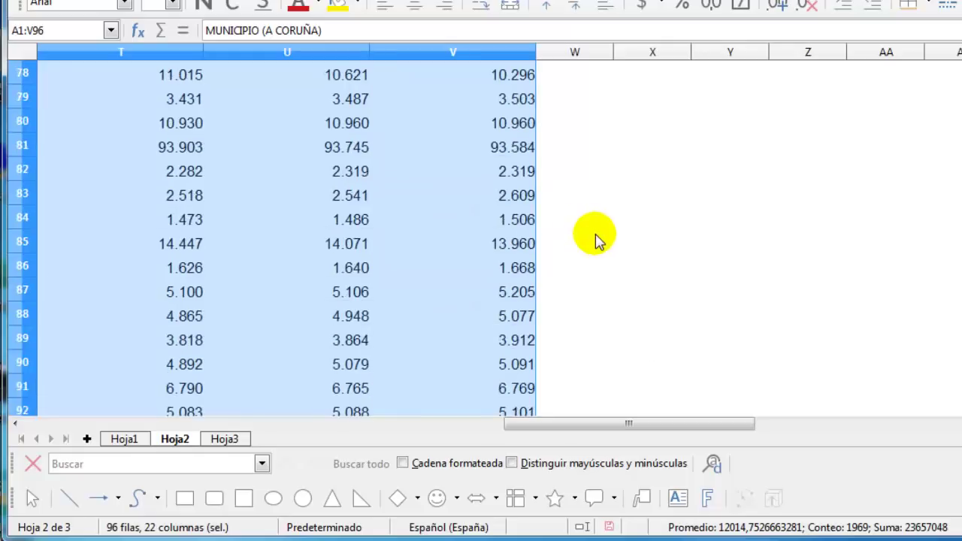
scroll(595, 239, up, 2)
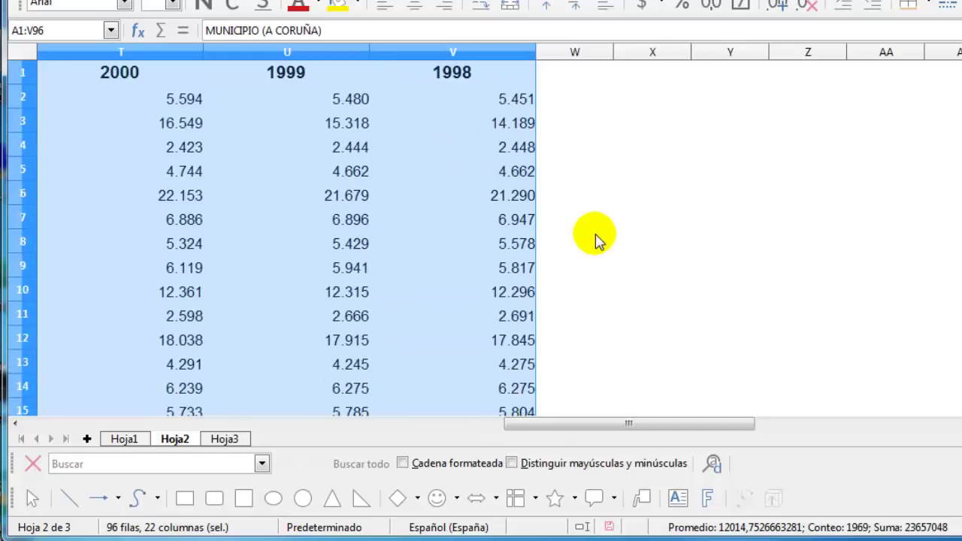
drag(680, 423, 221, 429)
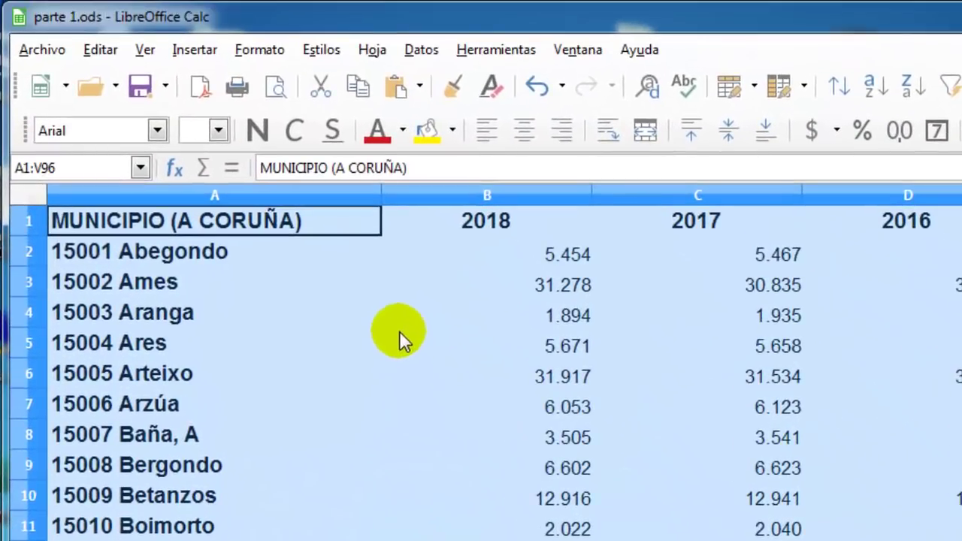
Preview the available AutoFormat styles, apply Predeterminado to the selected municipality table, and review the formatted rows.
click(272, 54)
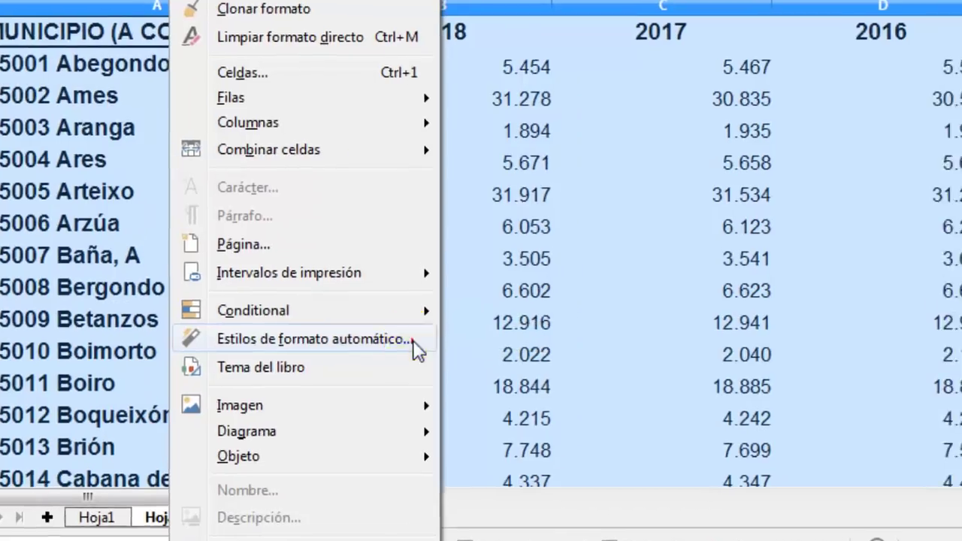
click(454, 329)
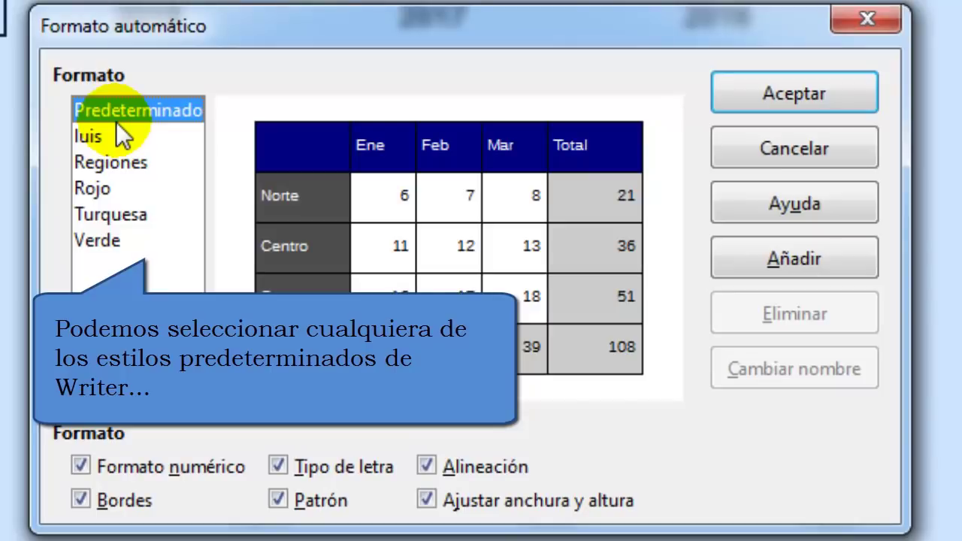
click(120, 162)
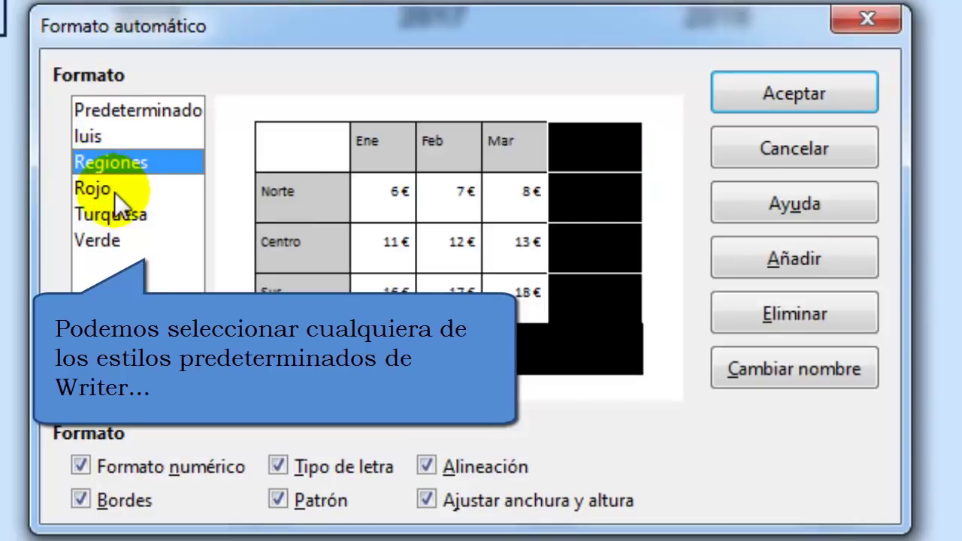
click(113, 190)
click(119, 212)
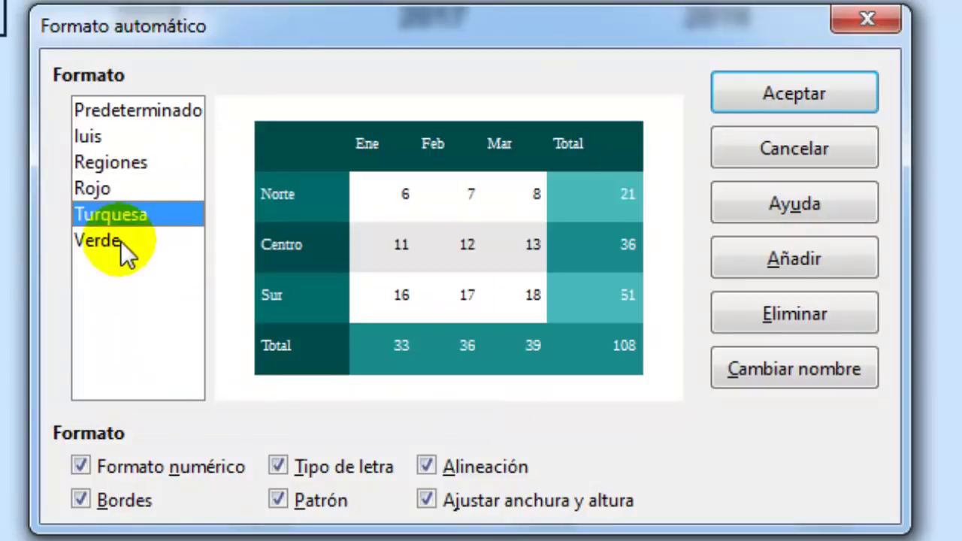
click(121, 240)
click(96, 136)
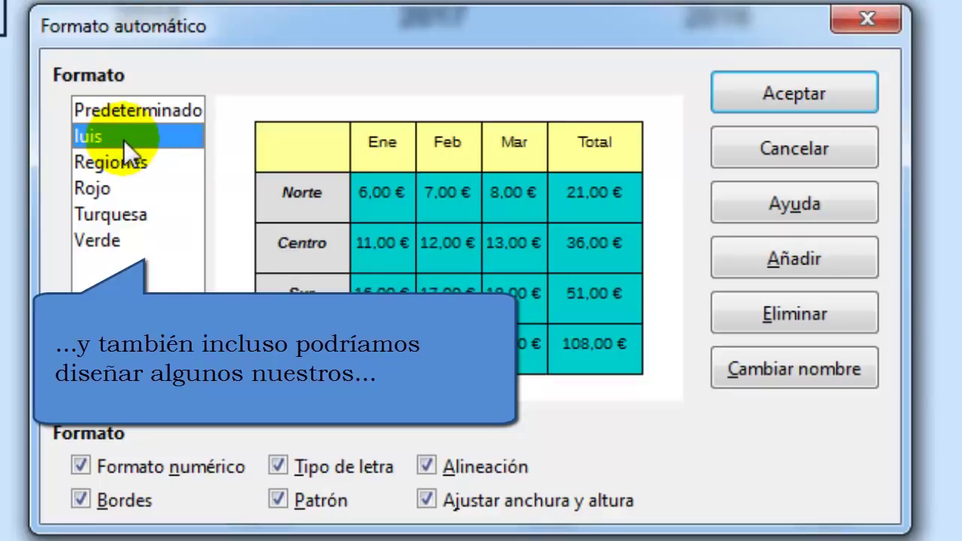
click(150, 108)
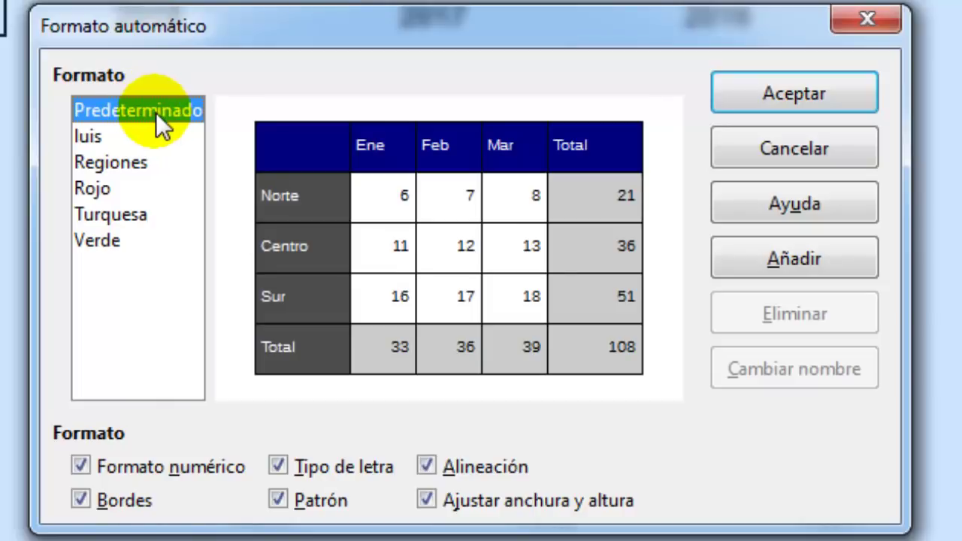
click(759, 94)
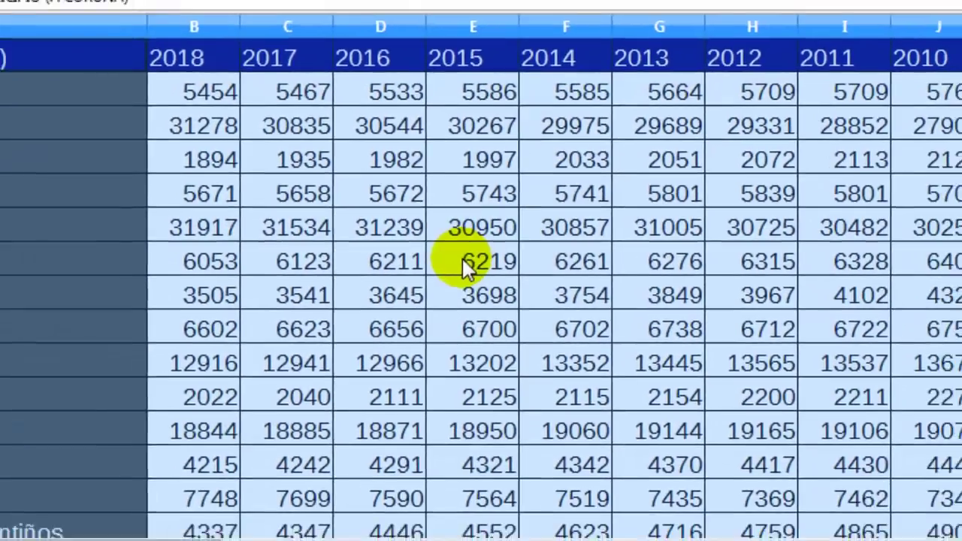
click(469, 257)
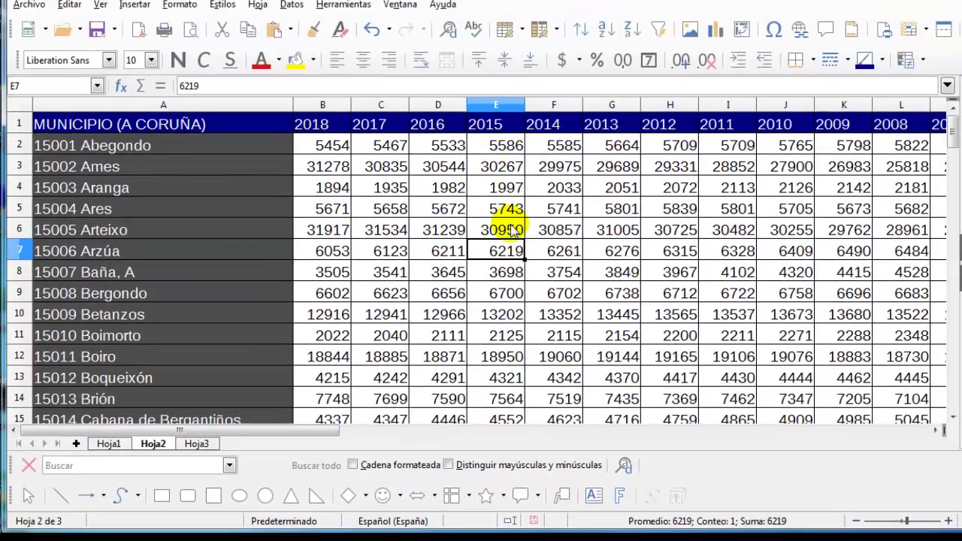
scroll(510, 229, down, 20)
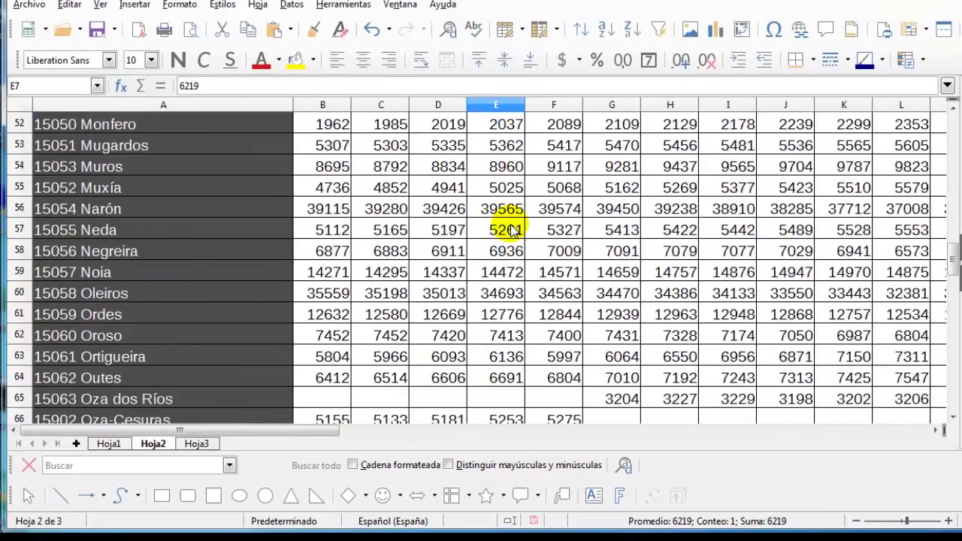
Switch from Hoja2 to the next sheet, which holds the Renta nacional disponible table.
scroll(511, 229, up, 20)
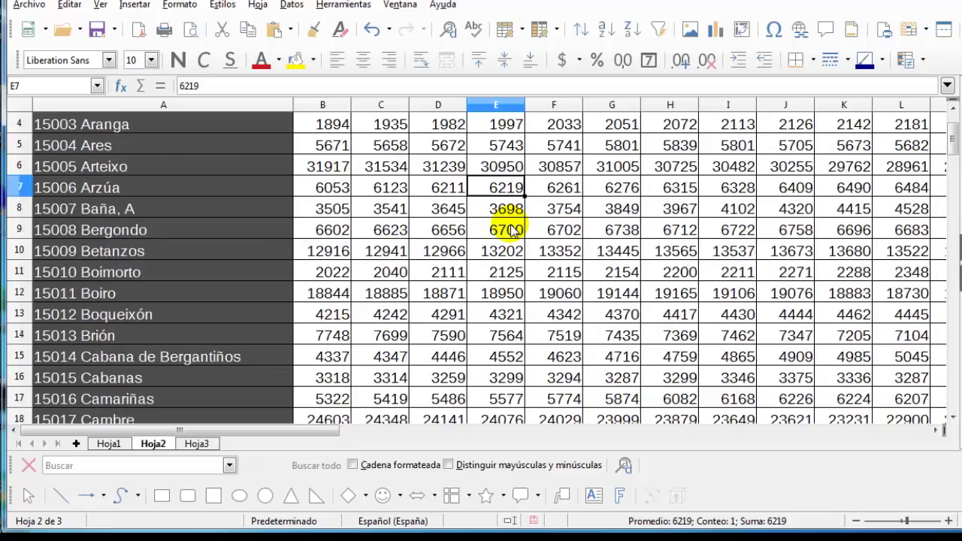
key(ctrl+Page_Down)
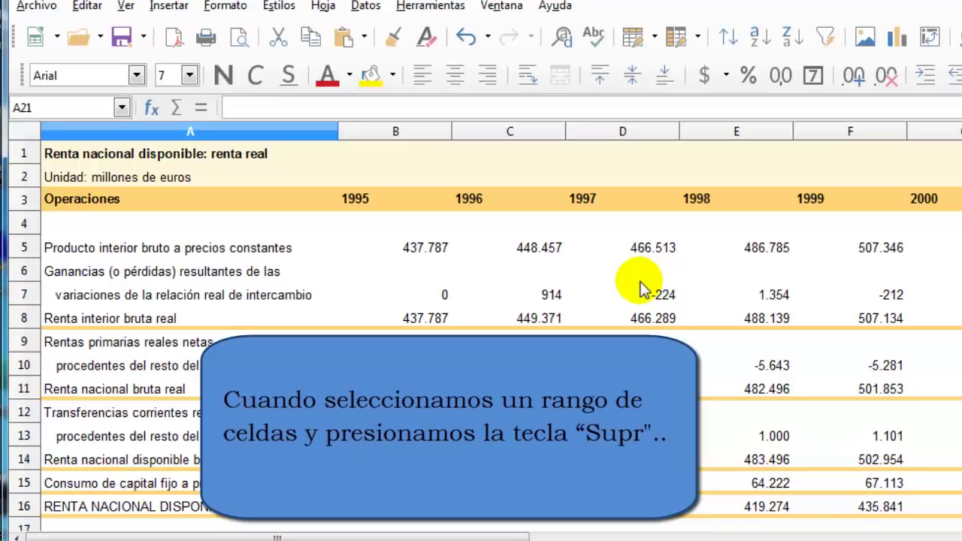
Clear only the contents of B3:D9 in the national income table, keeping the formatting, and undo the deletion.
drag(376, 198, 628, 348)
key(ctrl+c)
key(Delete)
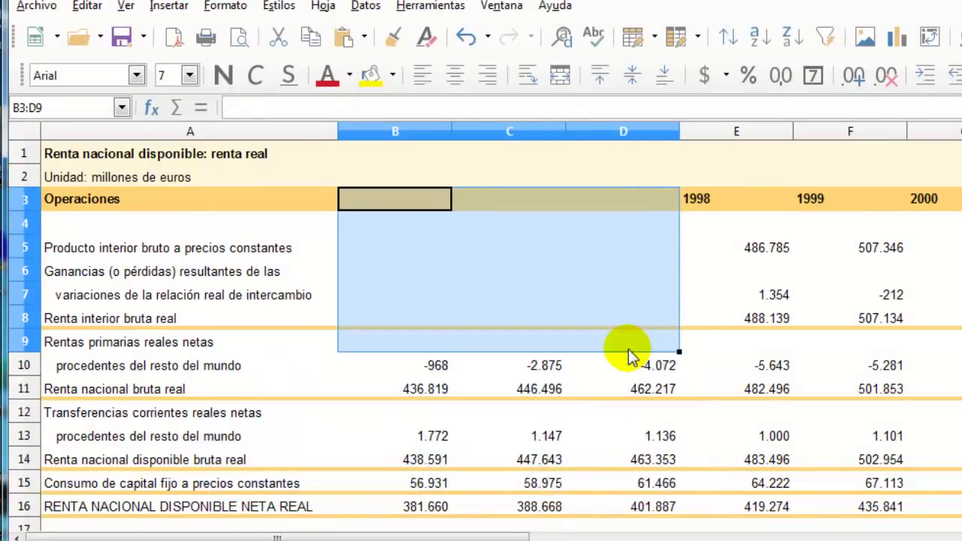
key(ctrl+v)
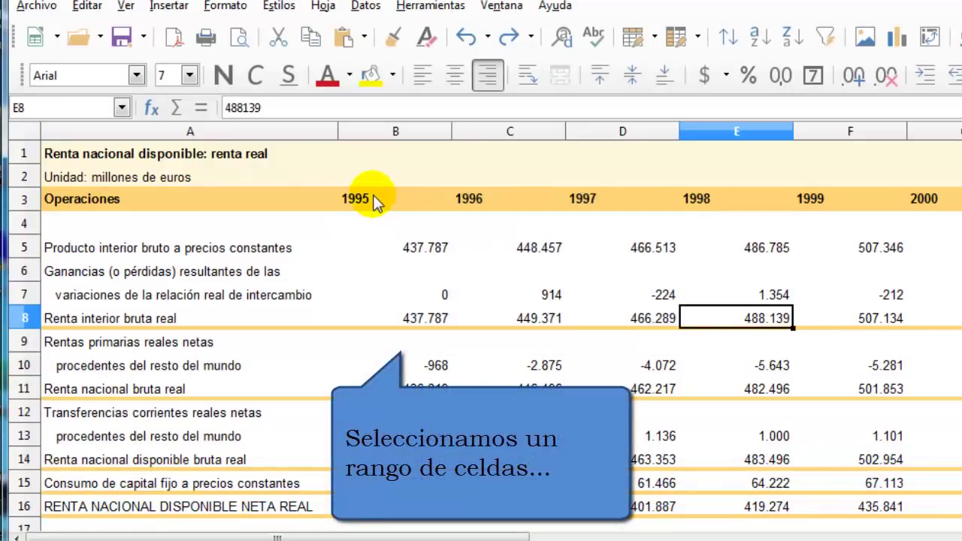
Delete everything in B3:D10, including its formatting, using the Eliminar todo option of Eliminar contenidos.
drag(373, 194, 651, 364)
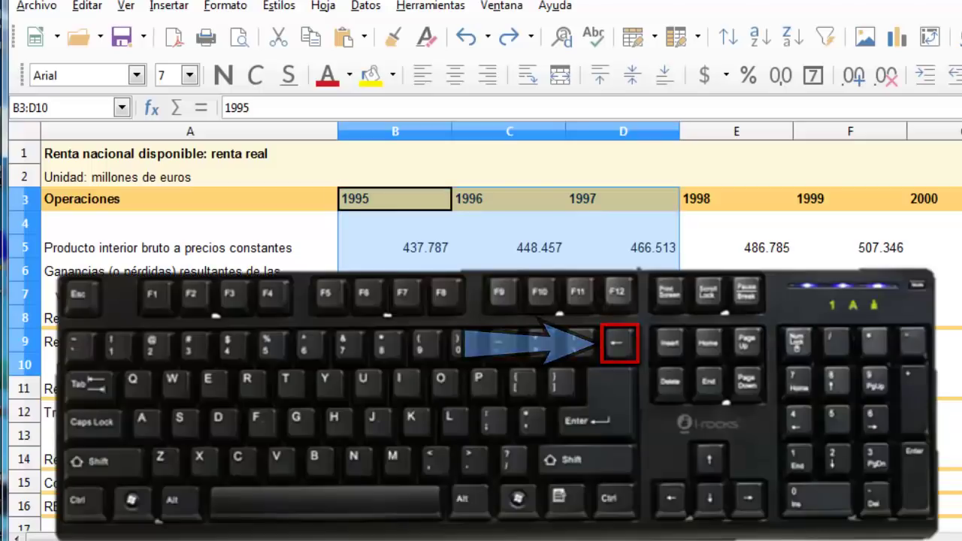
key(BackSpace)
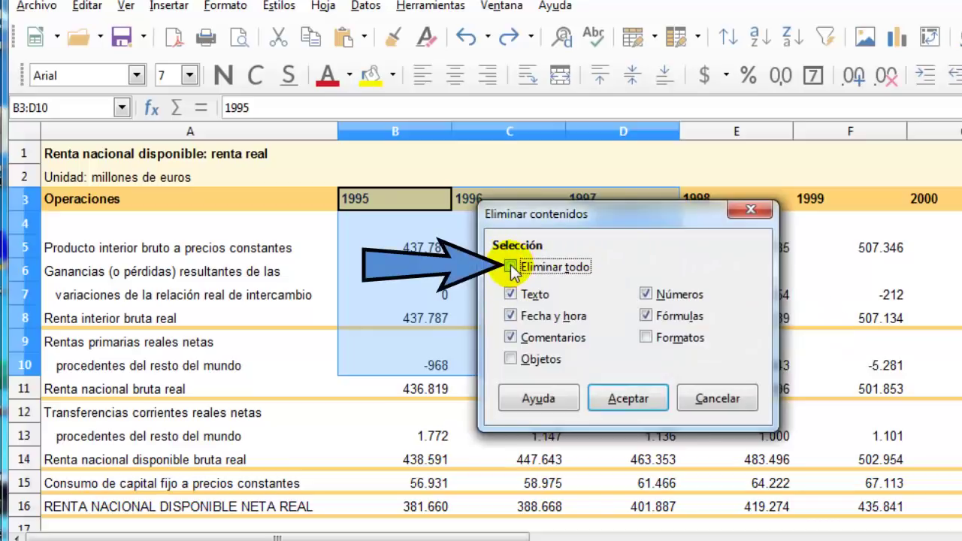
click(510, 266)
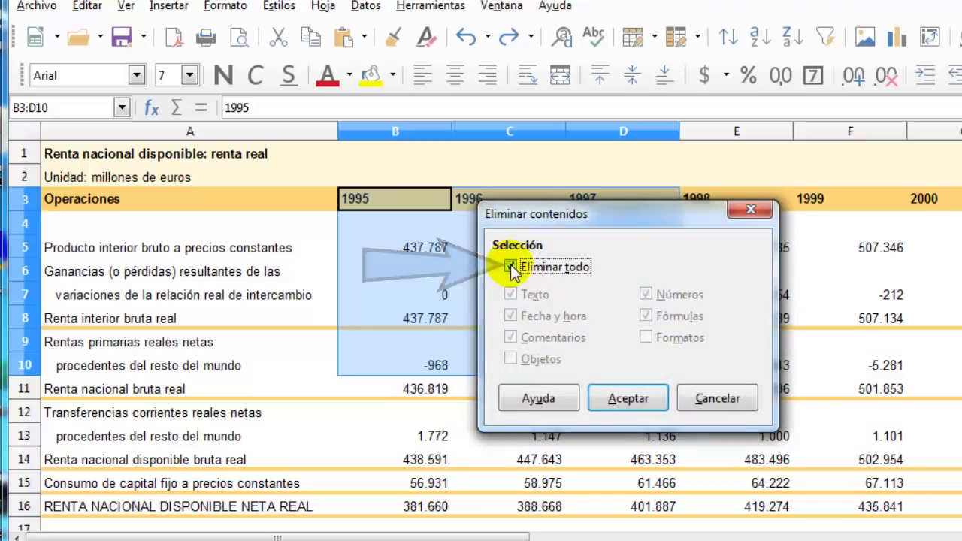
click(624, 398)
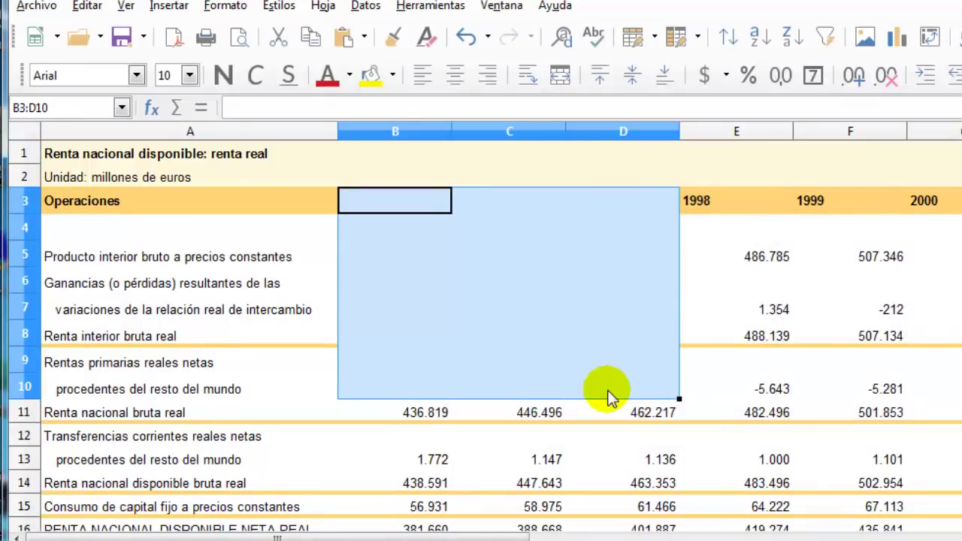
click(564, 318)
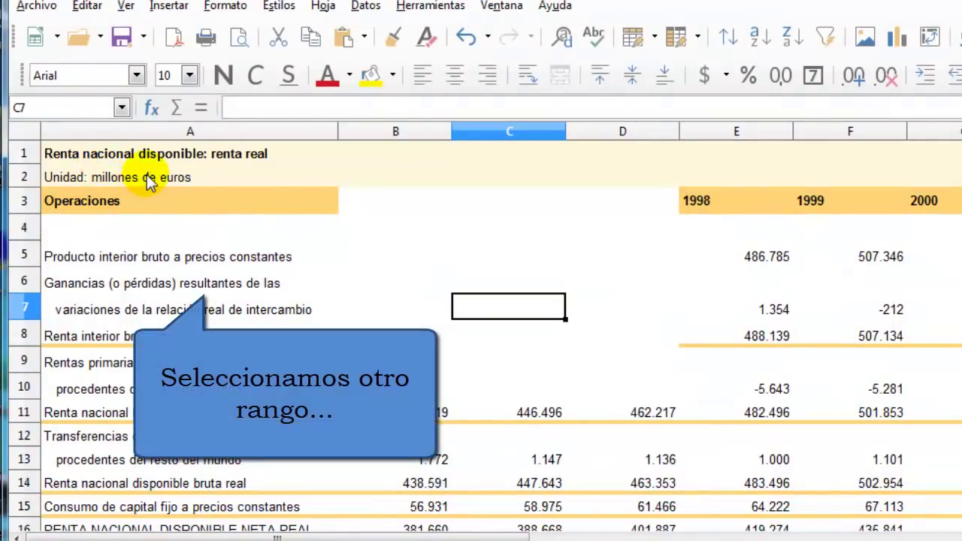
Delete all contents and formatting from A2:A14 with Eliminar todo, and deselect the range.
drag(146, 174, 189, 483)
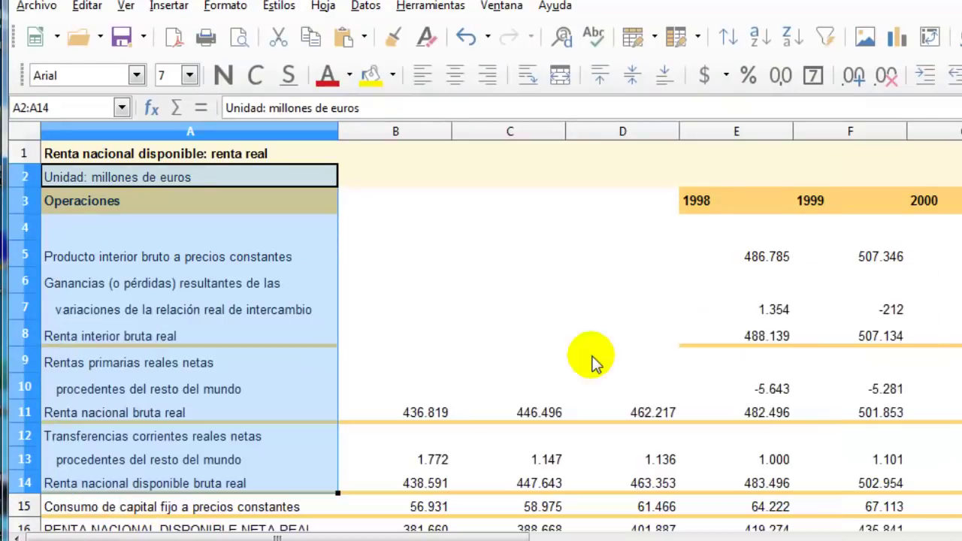
key(BackSpace)
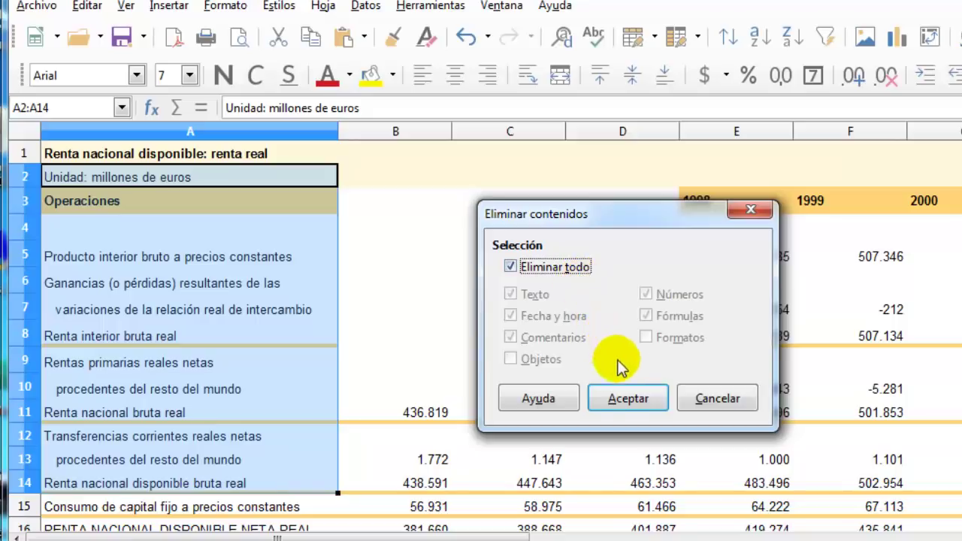
click(628, 399)
click(494, 264)
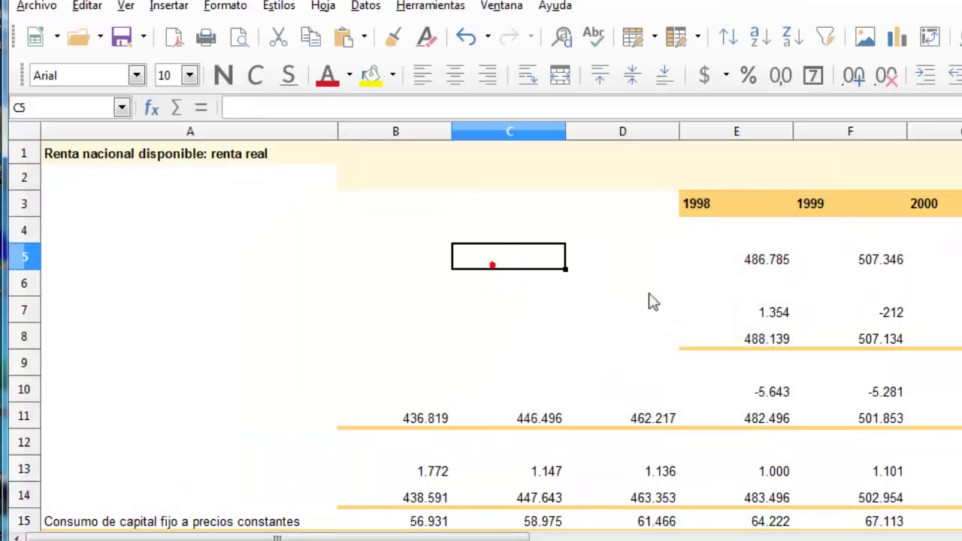
Select the entire sheet, delete all its contents and formatting with Eliminar todo, and deselect it.
click(26, 133)
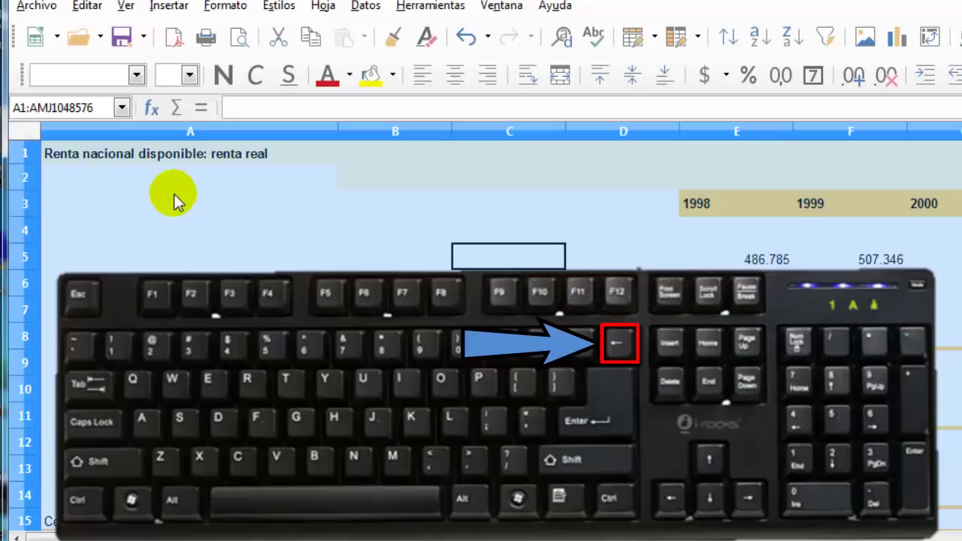
key(BackSpace)
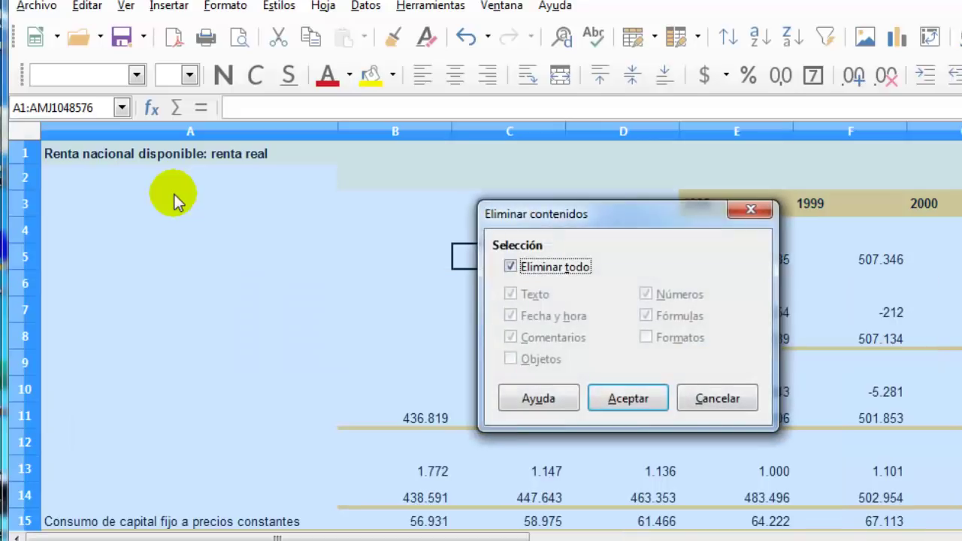
click(622, 402)
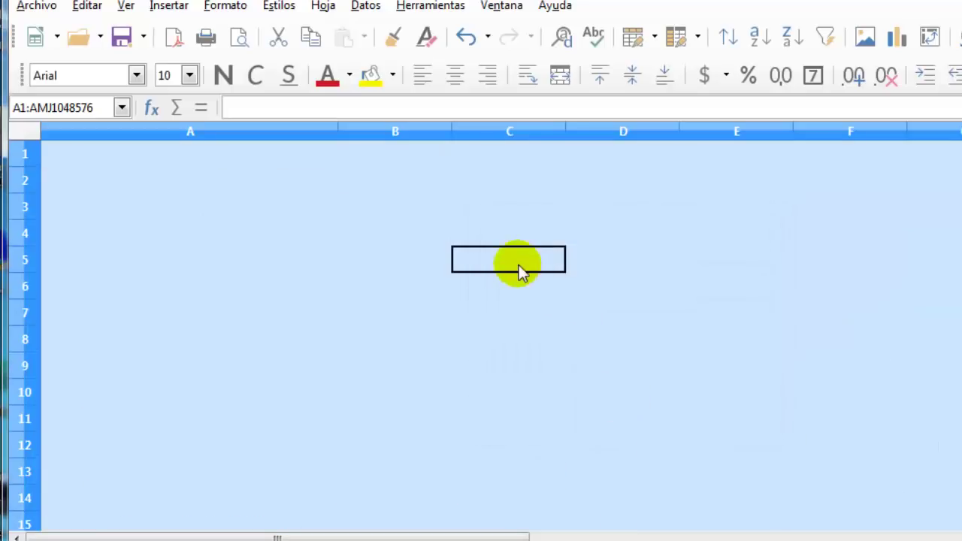
click(517, 263)
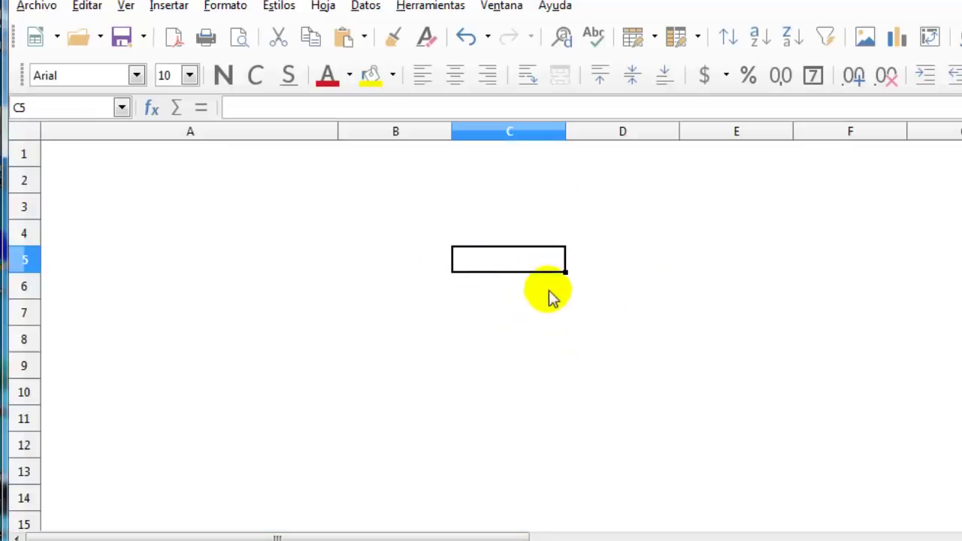